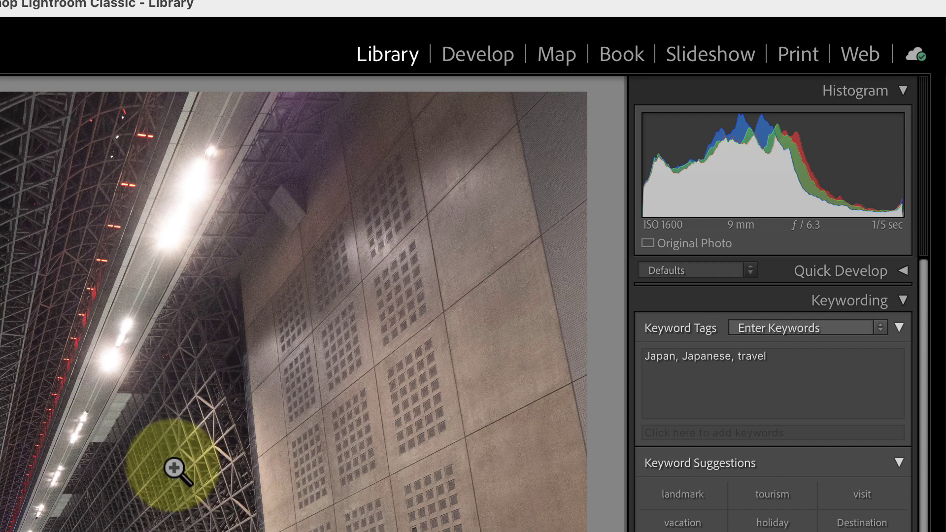
Zoom in on the wall-panel noise, then check the photo's context menu for external editors
left_click(398, 272)
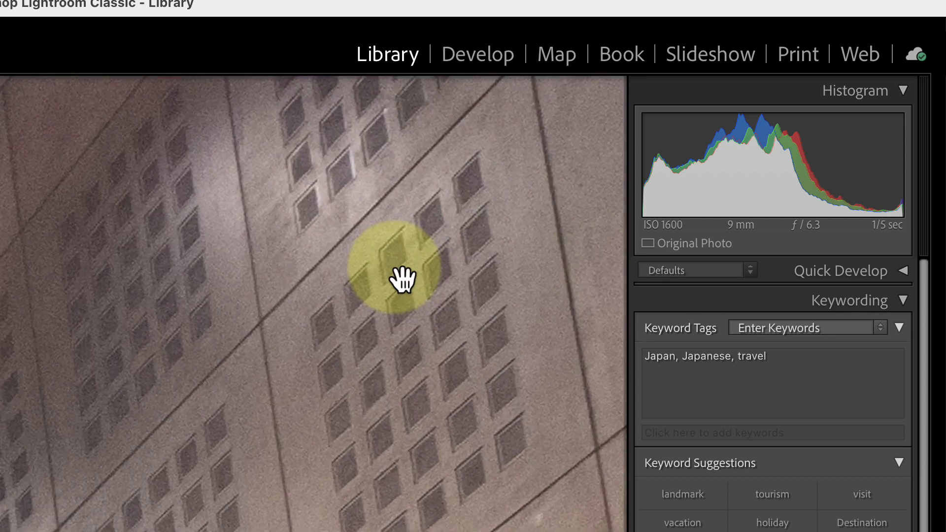
left_click(403, 278)
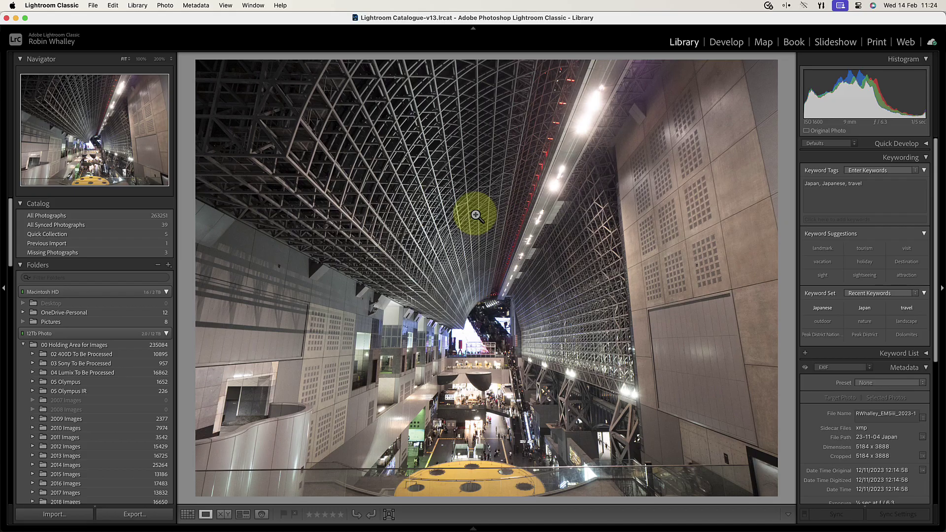
right_click(476, 216)
left_click(516, 277)
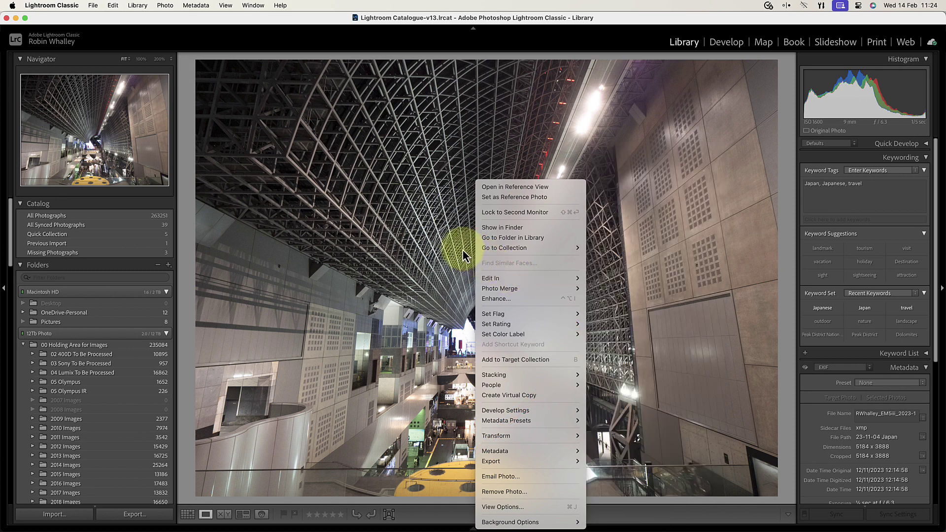
Show the File > Plug-in Extras submenu, which lacks a DxO PhotoLab 7 entry
left_click(309, 43)
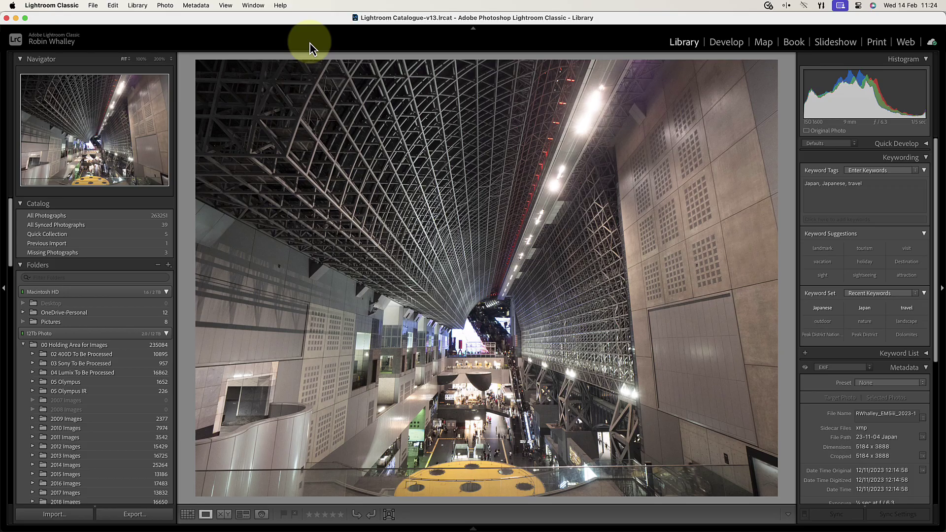
left_click(95, 6)
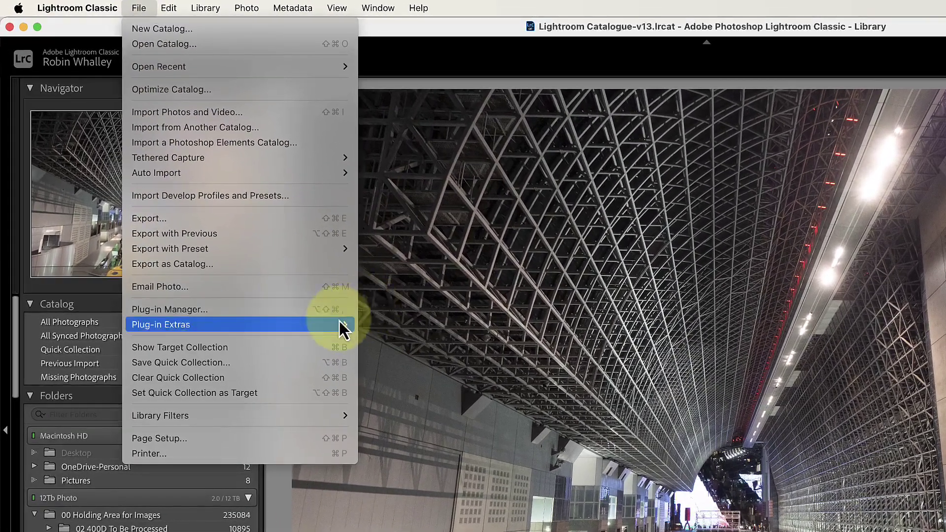
mouse_move(227, 217)
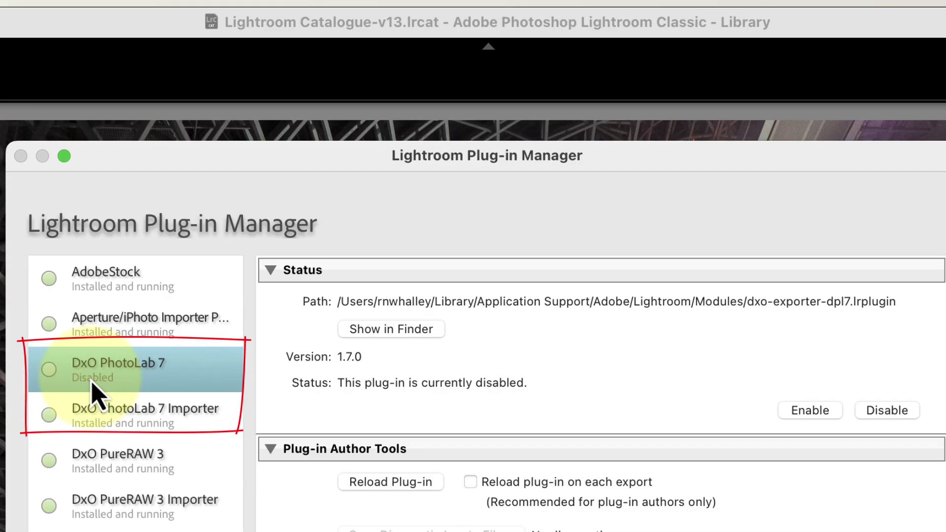
Enable the disabled DxO PhotoLab 7 plug-in (version 1.7.0) in the Plug-in Manager
left_click(797, 419)
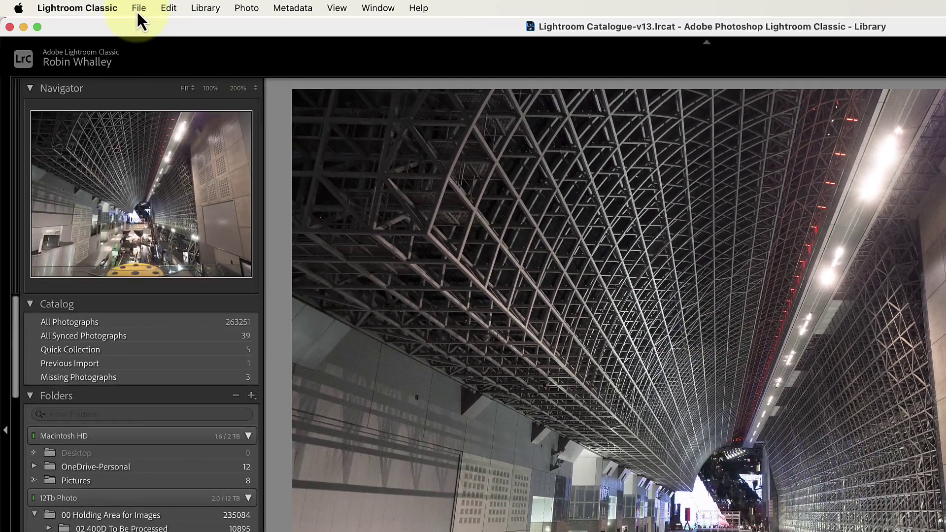
Send the photo via File > Plug-in Extras > Transfer to DxO PhotoLab 7
left_click(138, 8)
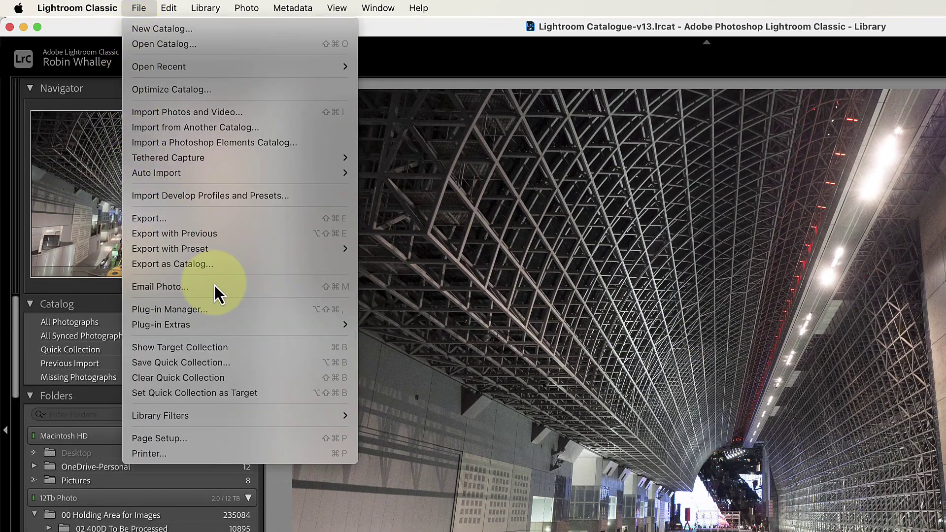
mouse_move(228, 325)
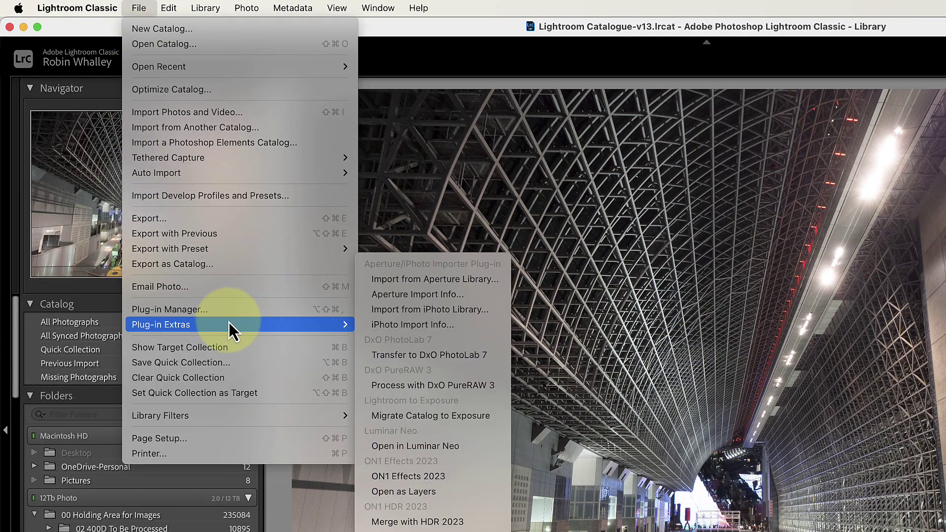
left_click(477, 356)
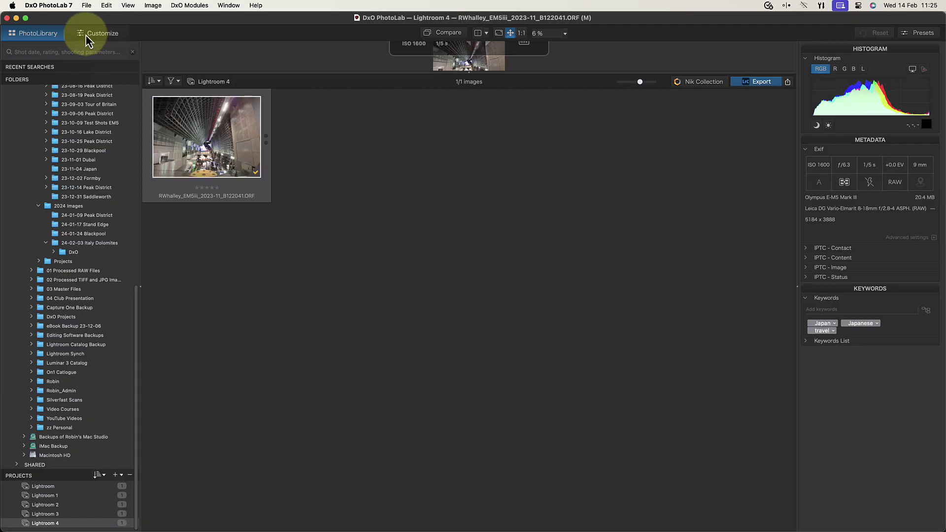
Open the transferred ORF photo in Customize and bring up the Workspaces layout choices
left_click(86, 34)
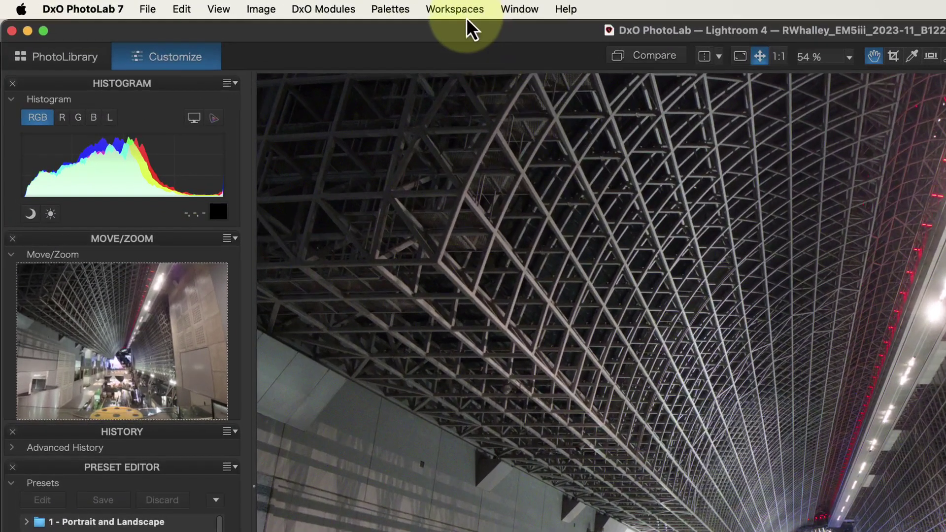
left_click(271, 7)
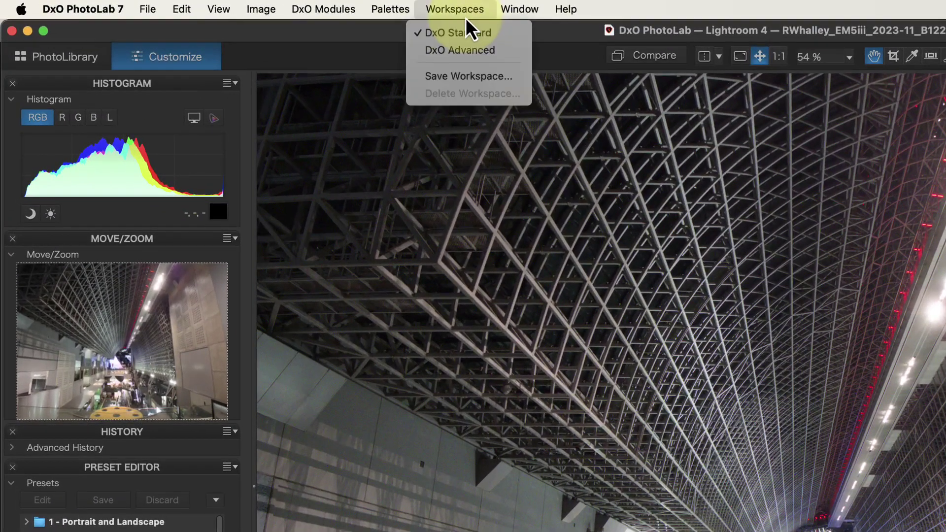
Switch to the DxO Standard workspace and enable Geometry Distortion correction, toggling it to compare
left_click(489, 32)
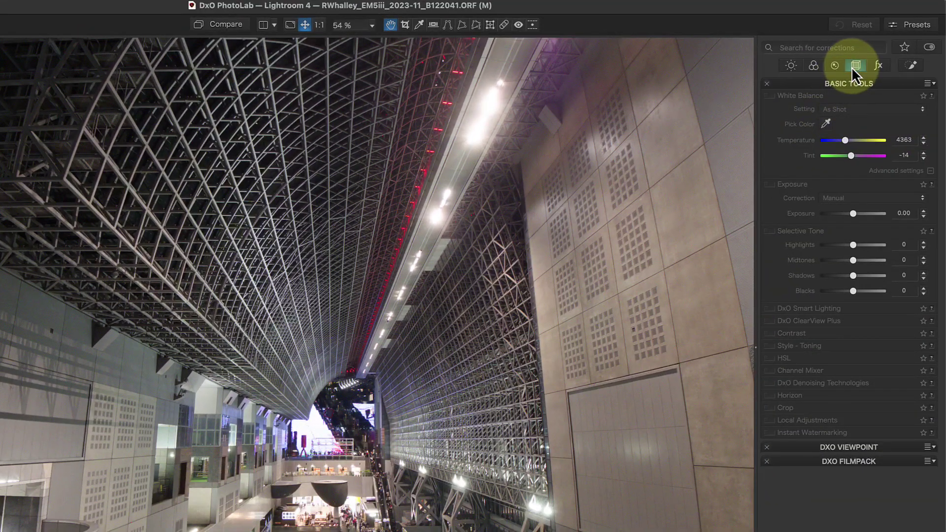
left_click(851, 66)
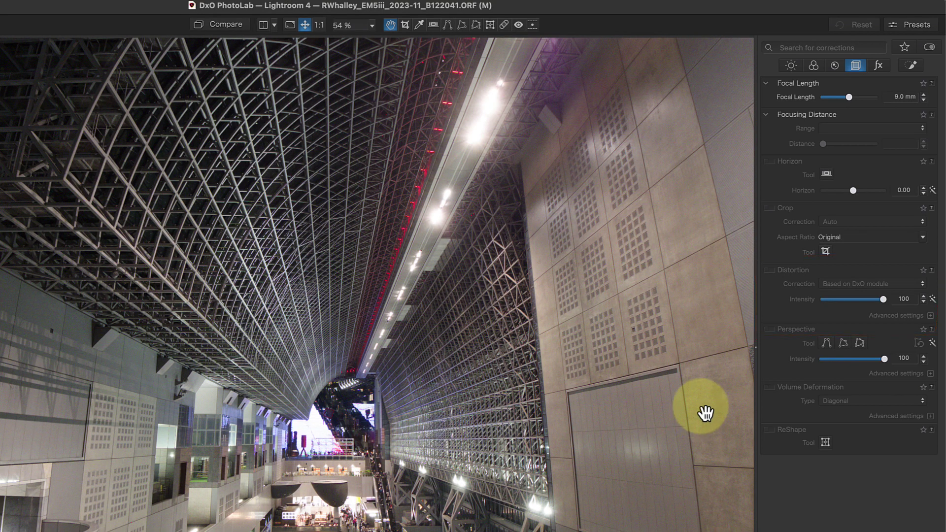
left_click(769, 270)
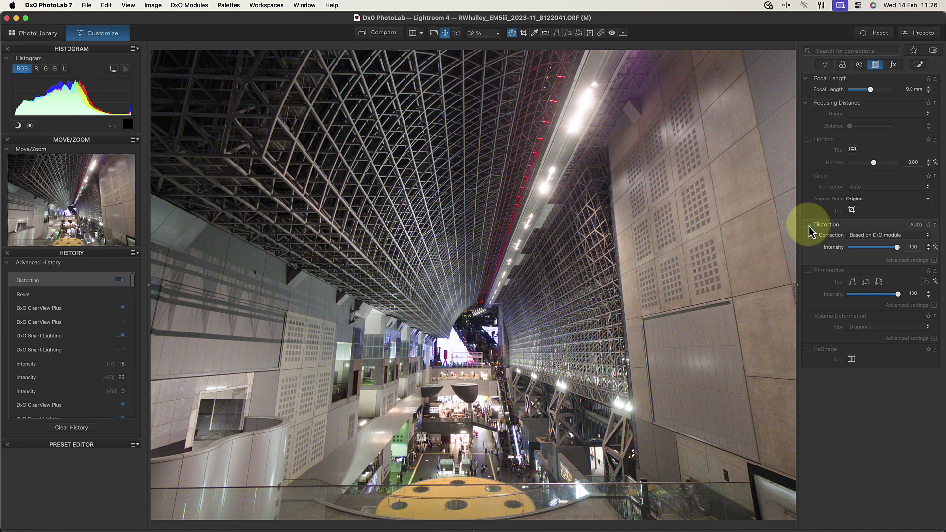
left_click(808, 225)
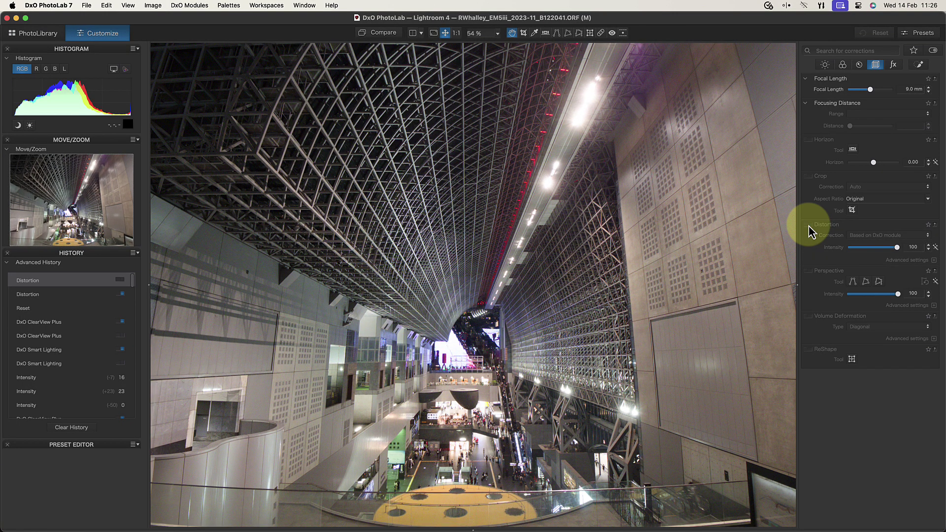
left_click(808, 225)
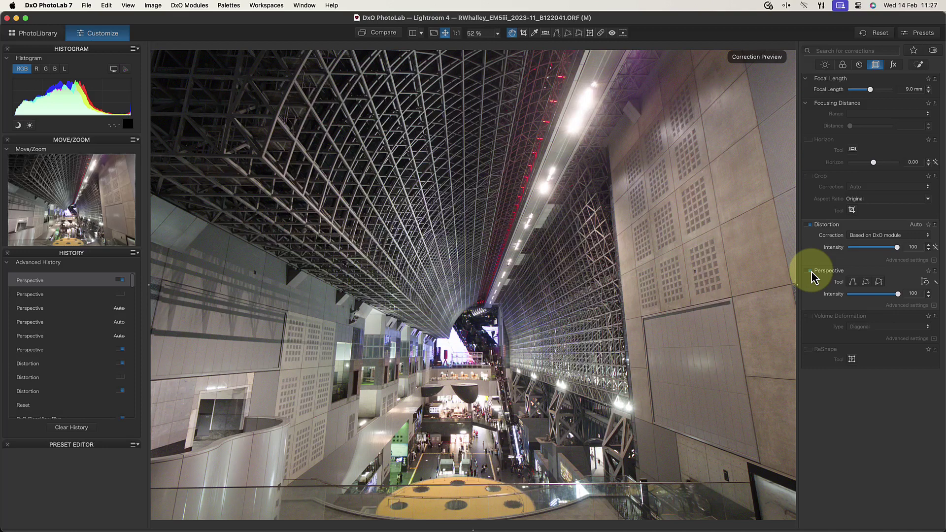
Enable Perspective and apply its automatic correction at intensity 100
left_click(801, 266)
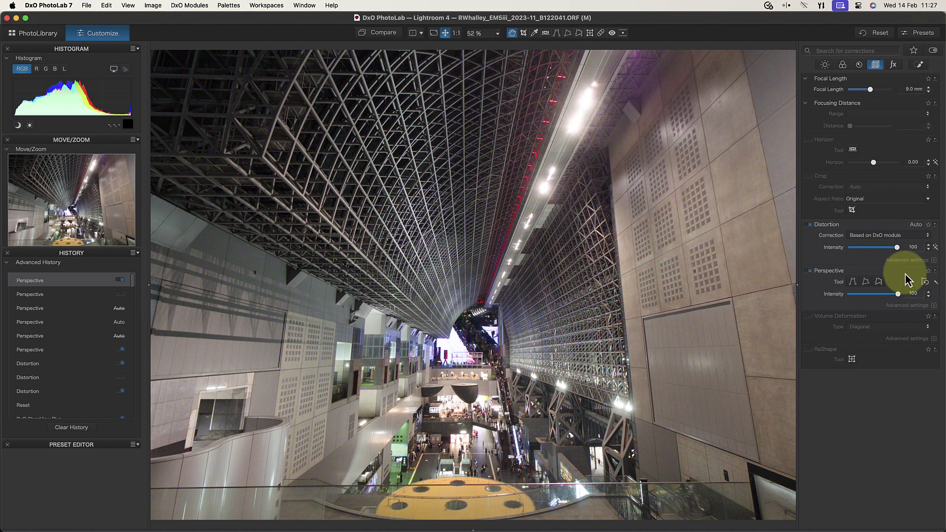
left_click(935, 284)
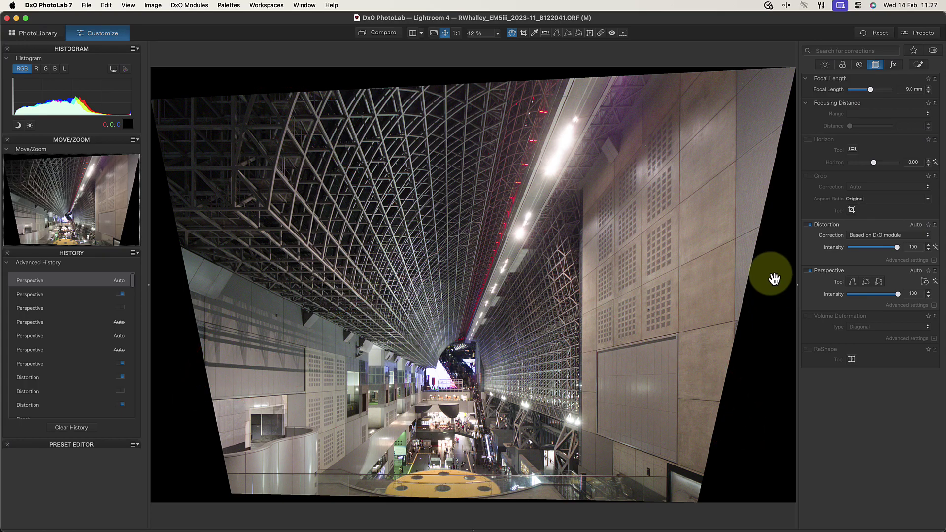
Enable automatic Crop with an Unconstrained aspect ratio to remove the black wedges
left_click(808, 176)
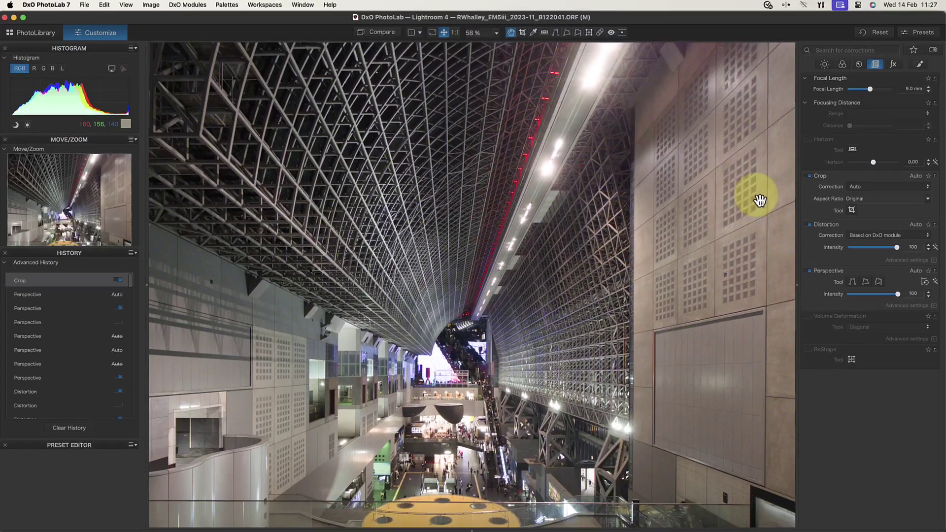
left_click(928, 201)
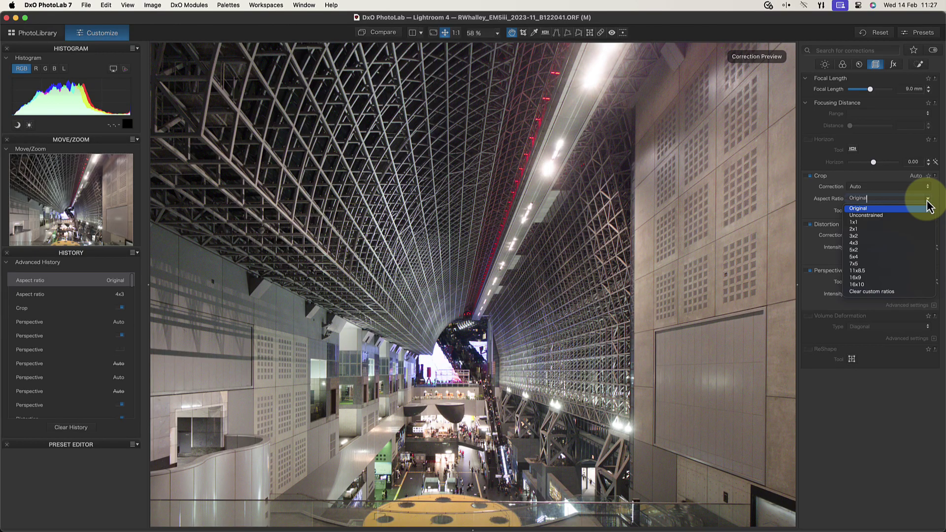
left_click(871, 216)
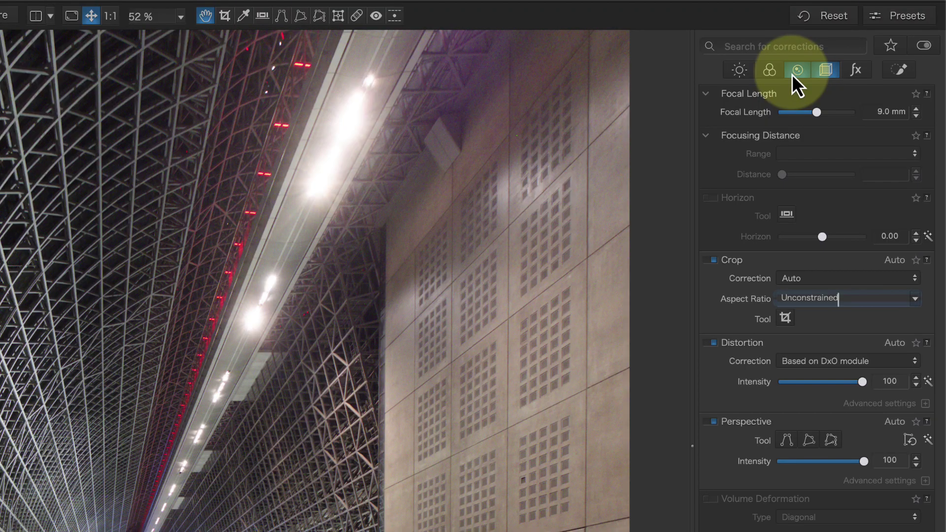
Apply DeepPRIME XD noise reduction and view the wall panels at 100%
left_click(792, 74)
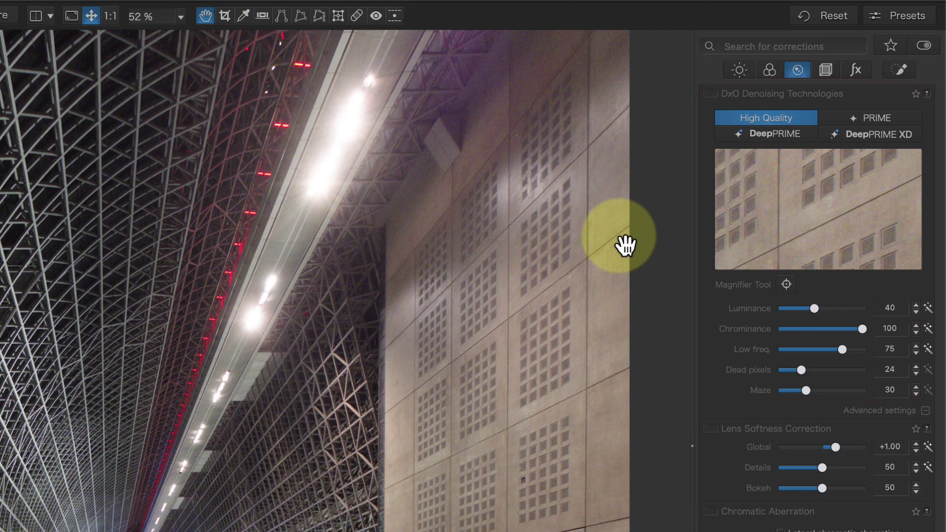
left_click(864, 135)
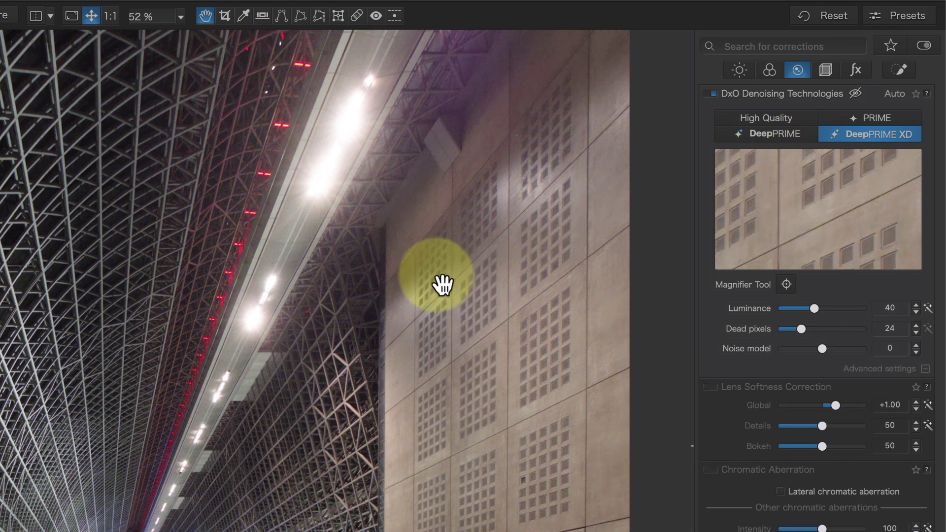
left_click(113, 18)
left_click_drag(433, 243, 69, 321)
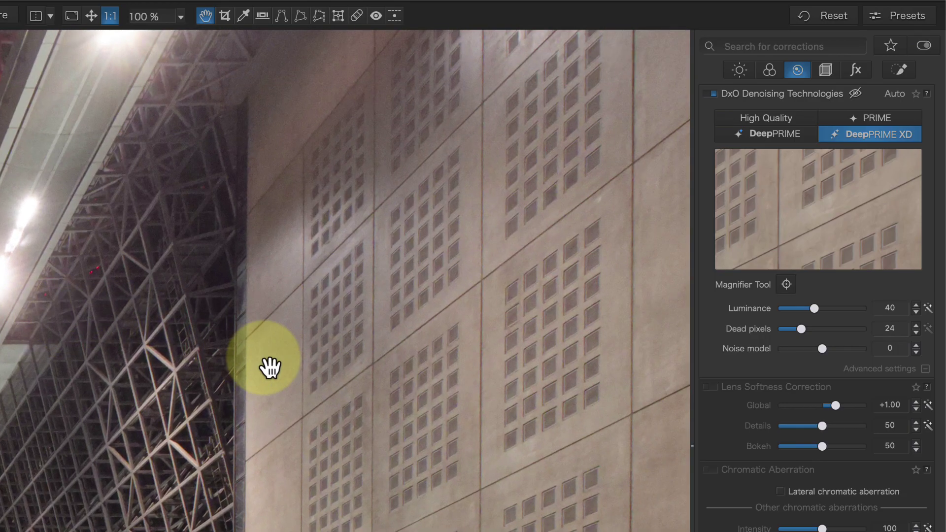
Check the denoising preview magnifier on the steel truss, then refit and return to 100%
left_click(786, 284)
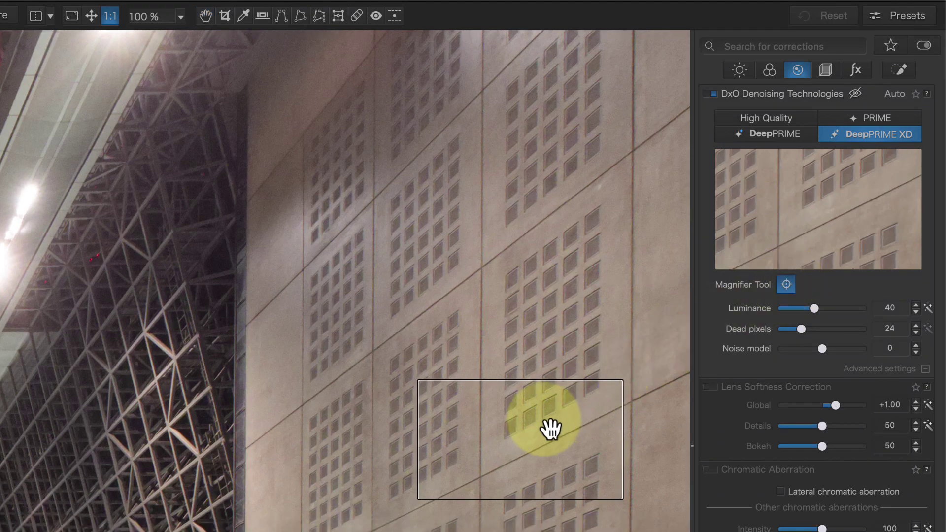
left_click_drag(548, 431, 571, 379)
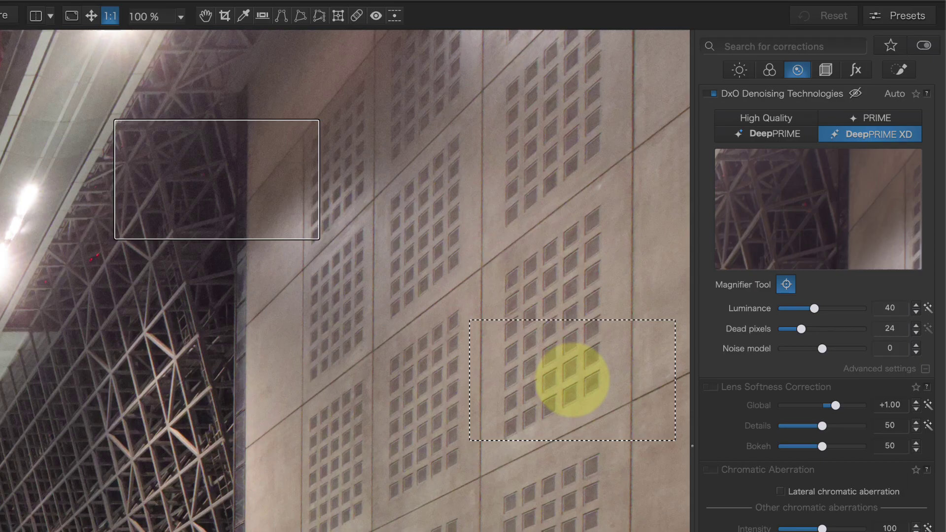
left_click(787, 286)
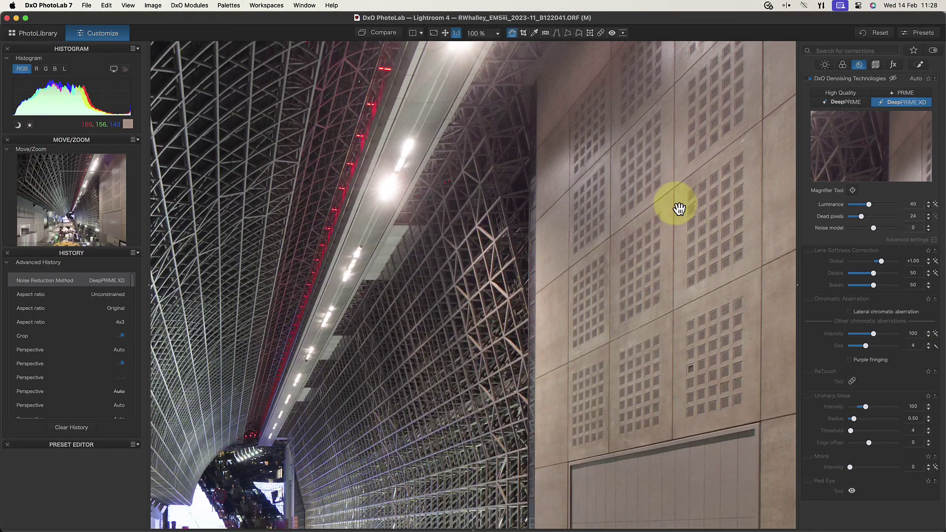
left_click(445, 32)
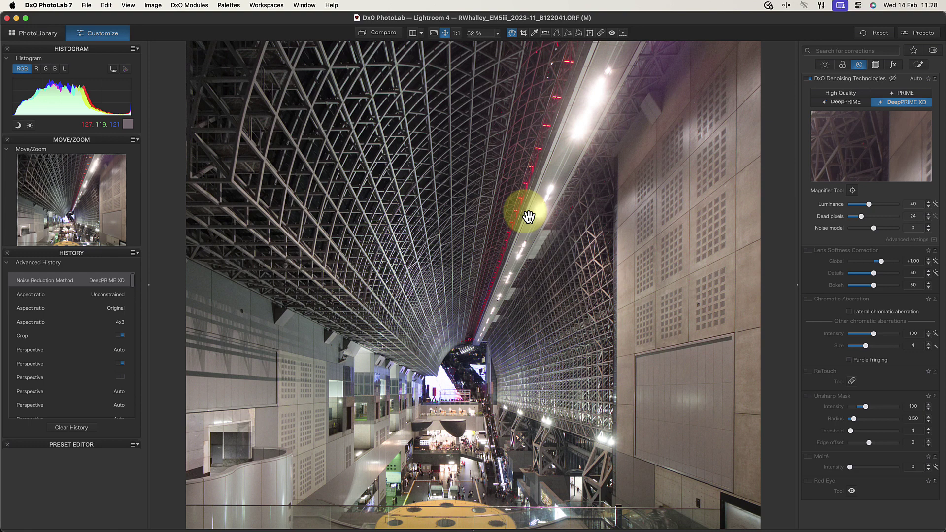
left_click(456, 33)
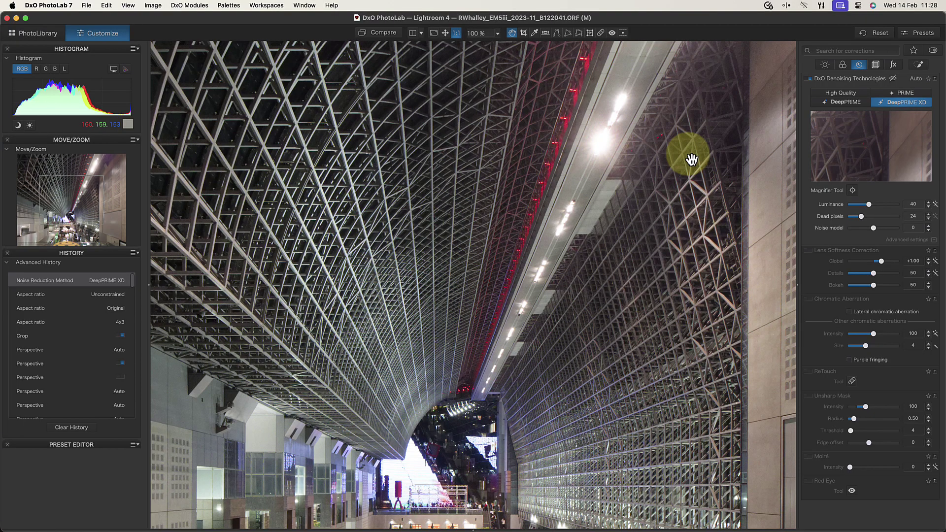
Enable Lens Softness Correction with Global at +0.40 and Details lowered to 30
left_click(809, 250)
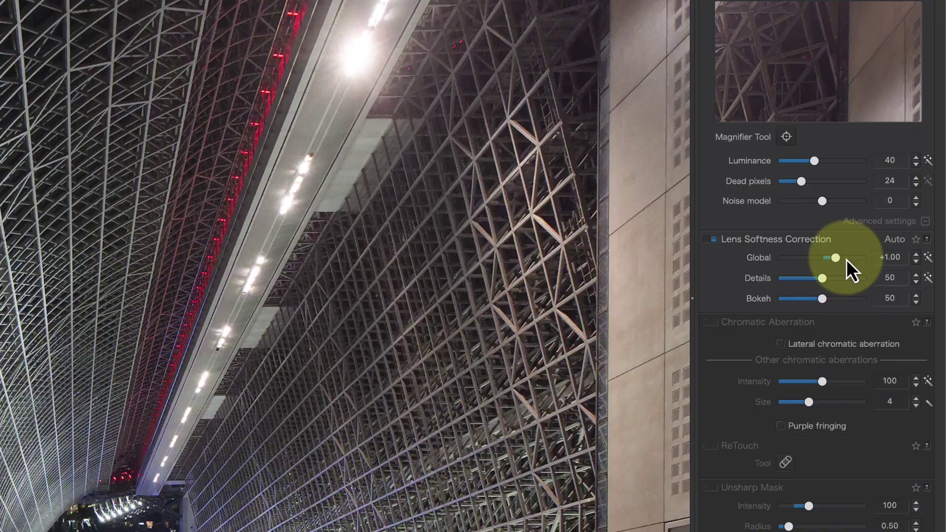
left_click(918, 262)
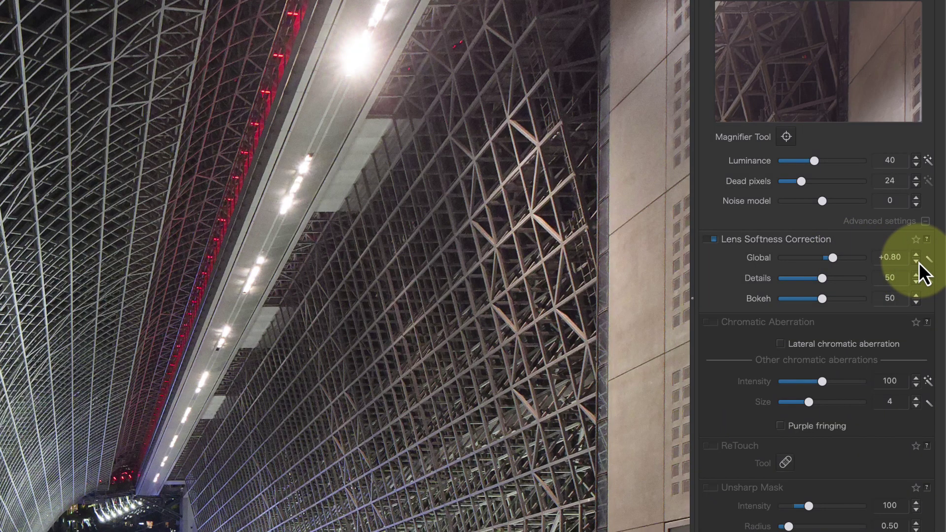
left_click(918, 262)
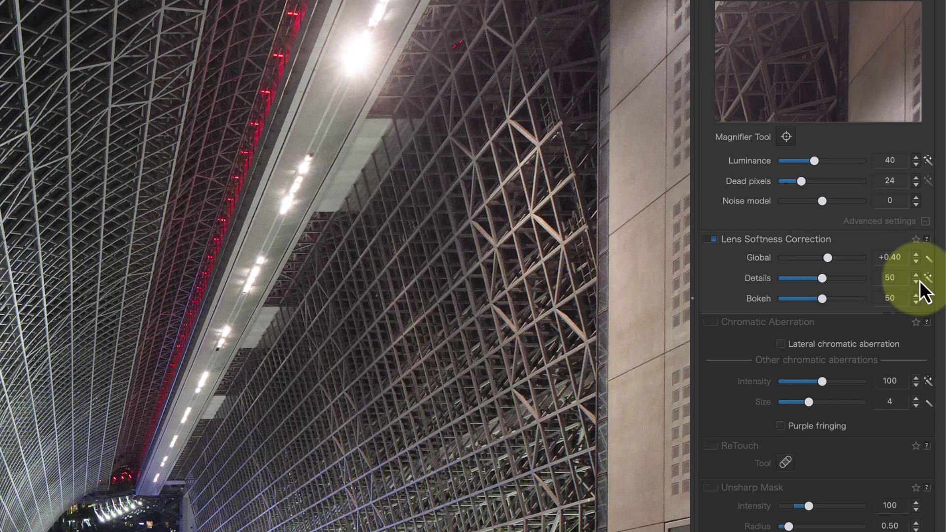
left_click(918, 283)
left_click_drag(917, 285, 918, 285)
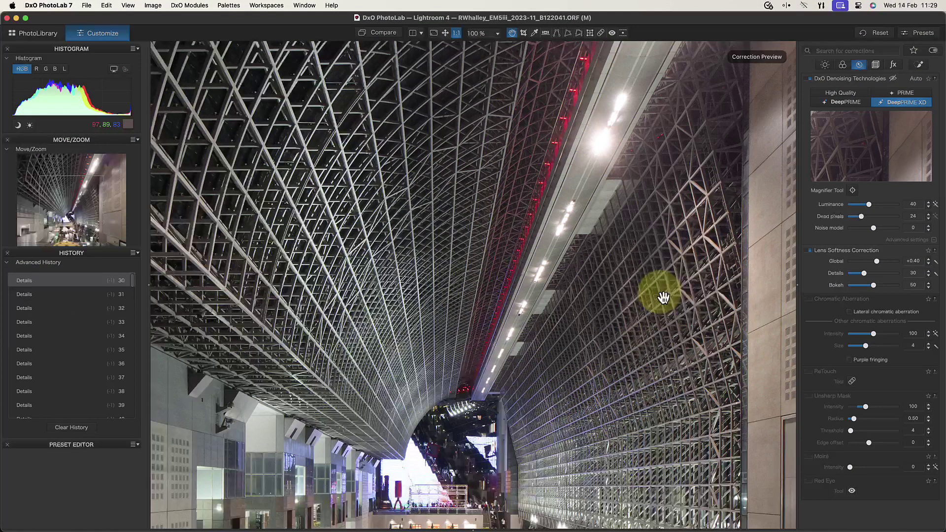
Zoom to 200% over the roof lattice and toggle lens softness correction off to compare
left_click(497, 35)
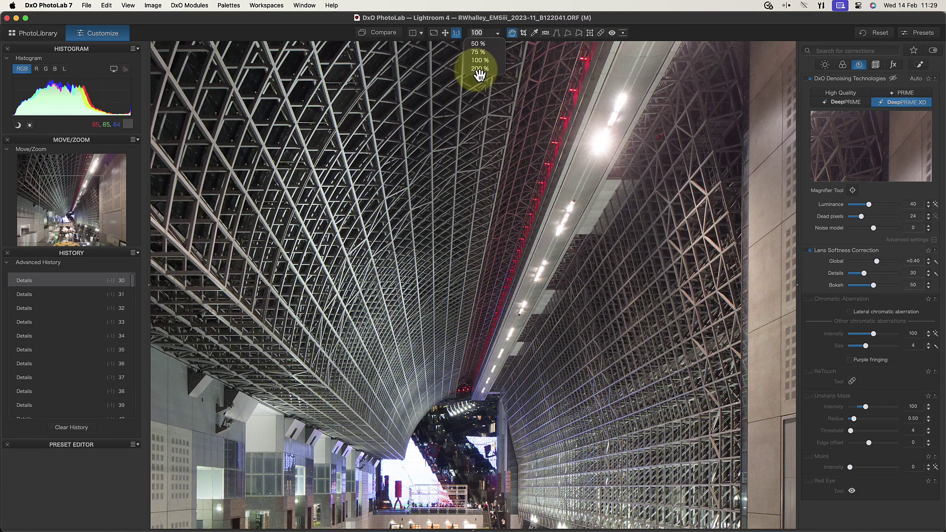
left_click(480, 69)
left_click_drag(715, 249, 418, 239)
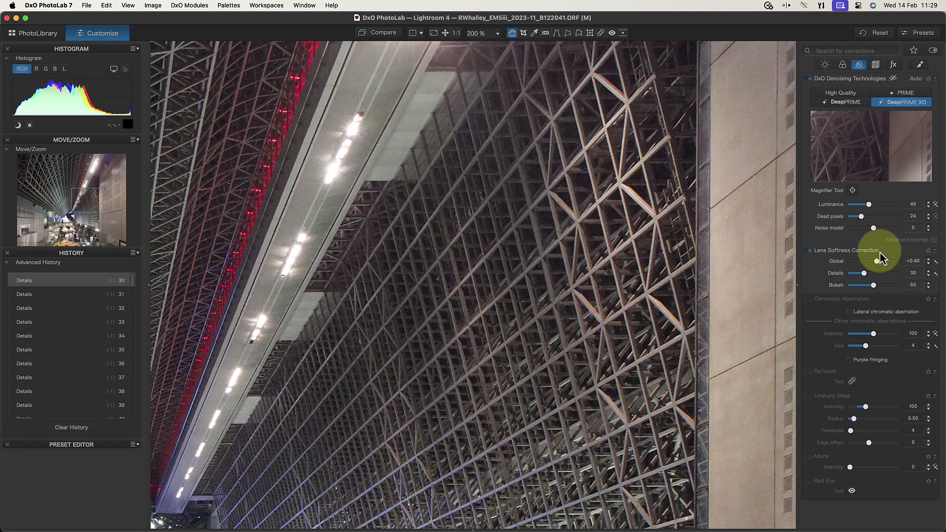
left_click(808, 251)
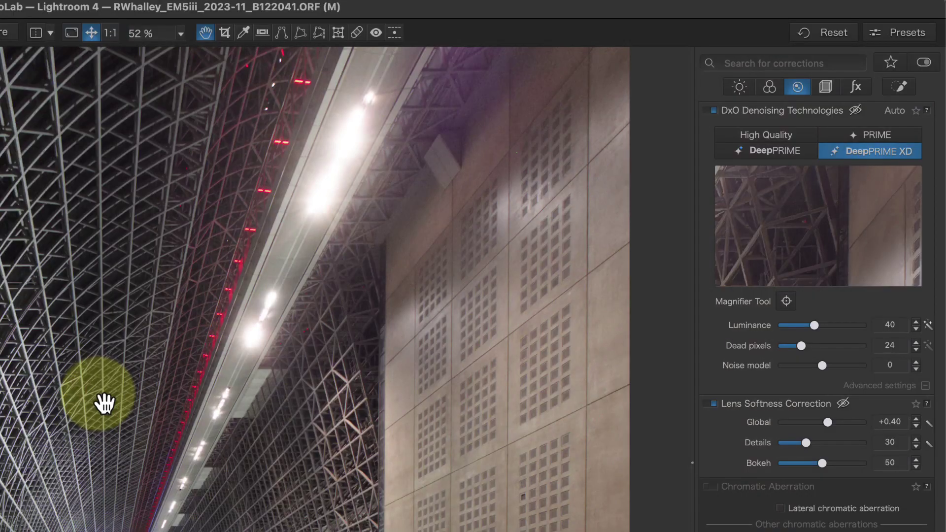
Show the Color corrections palette, with Working Color Space on DxO Wide Gamut
left_click(769, 92)
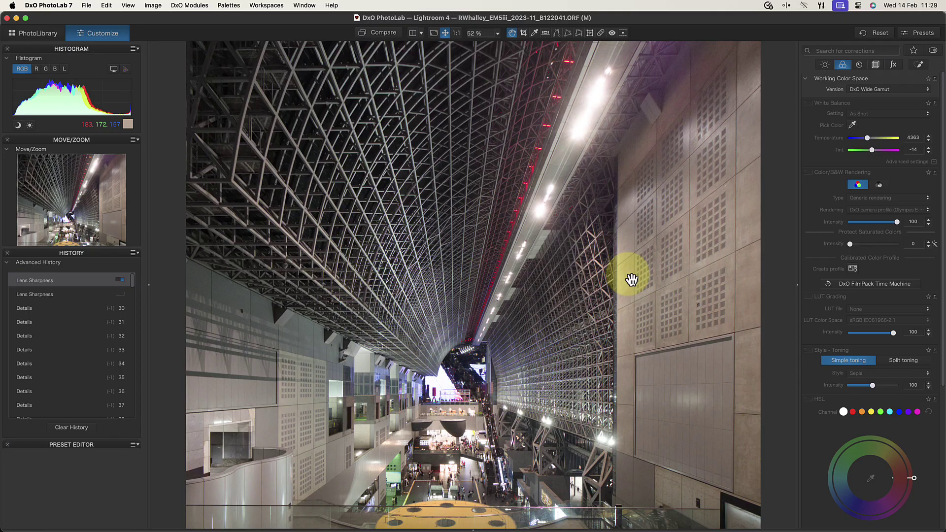
On the Light tab, enable DxO Smart Lighting and DxO ClearView Plus at intensity 15
left_click(824, 64)
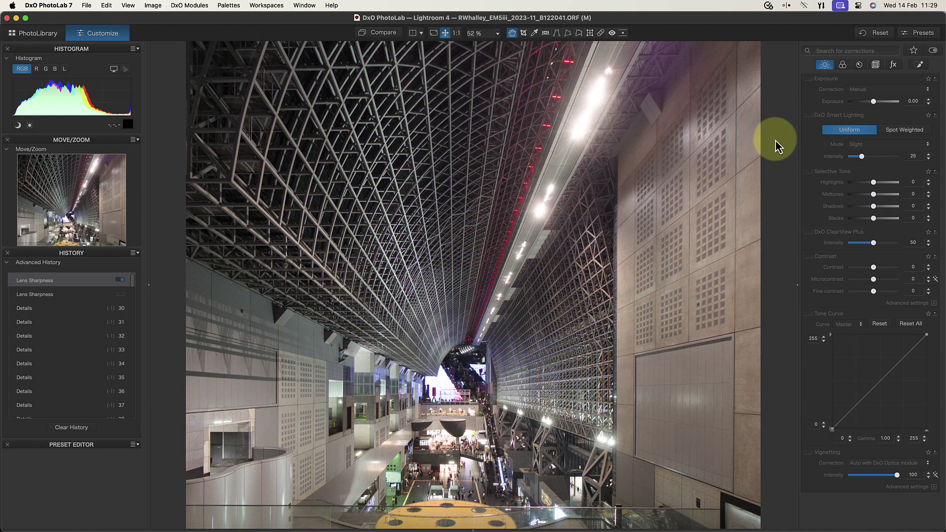
left_click(810, 117)
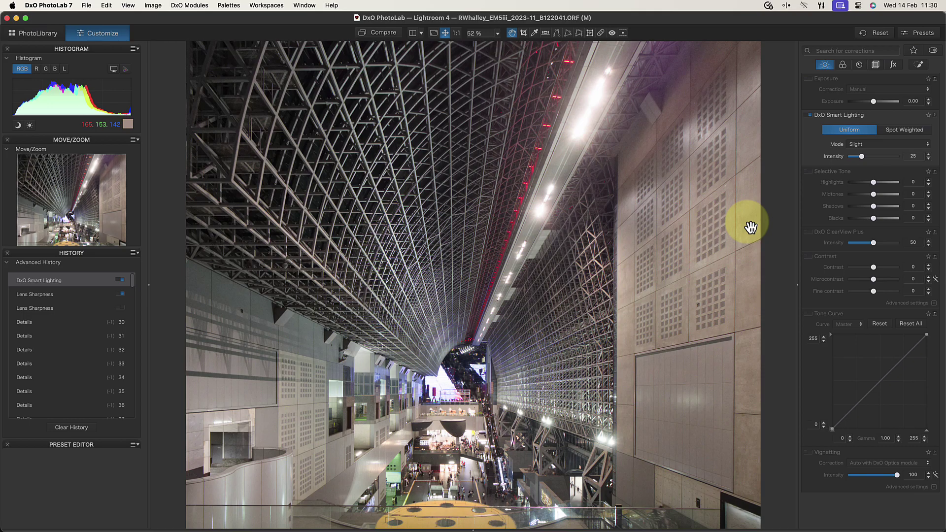
left_click(809, 232)
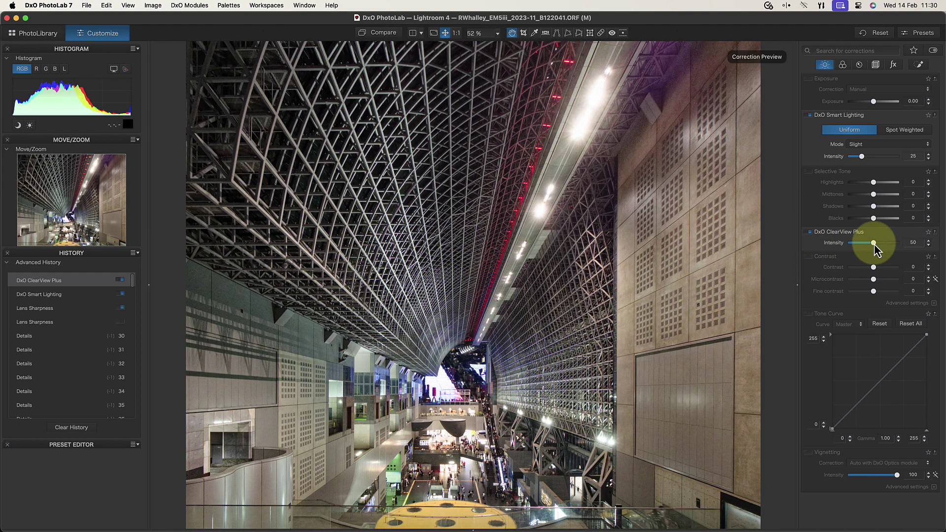
left_click_drag(874, 244, 856, 245)
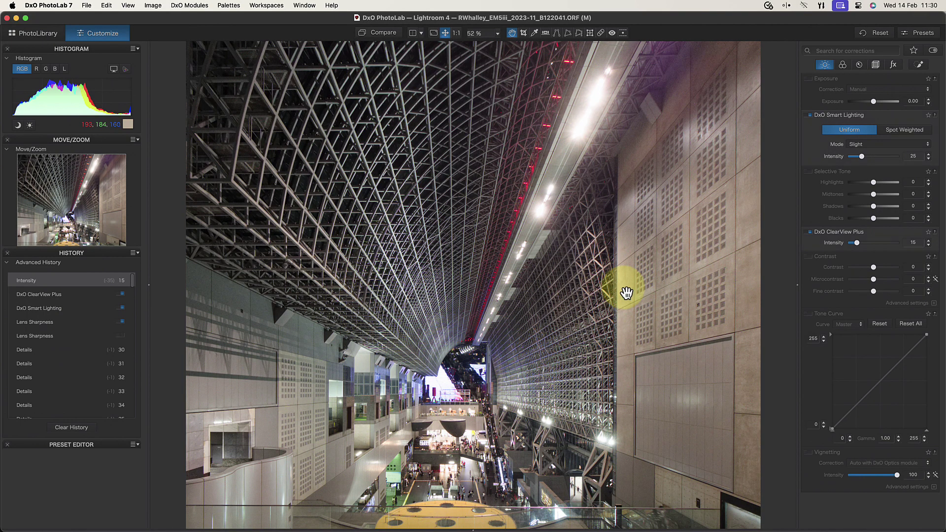
Compare the corrected preview against the uncorrected photo twice, ending on the corrected view
left_click(378, 35)
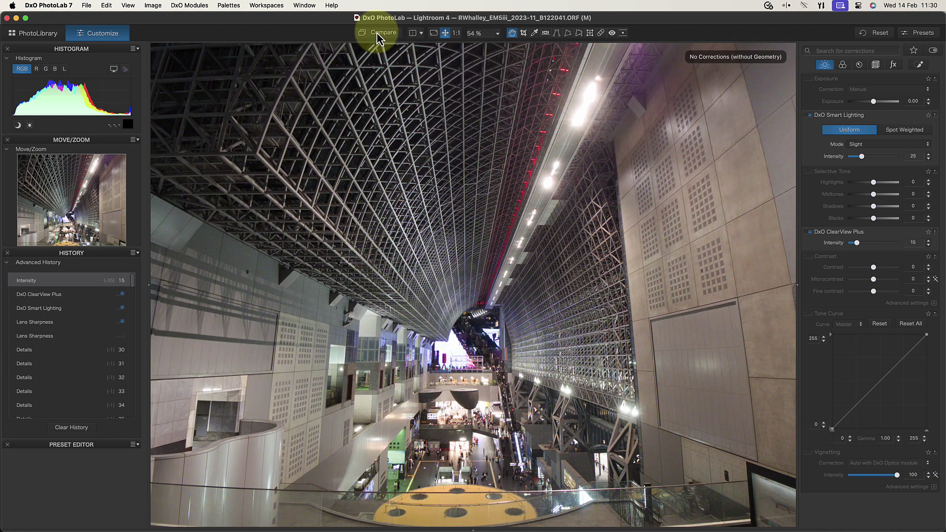
left_click(378, 36)
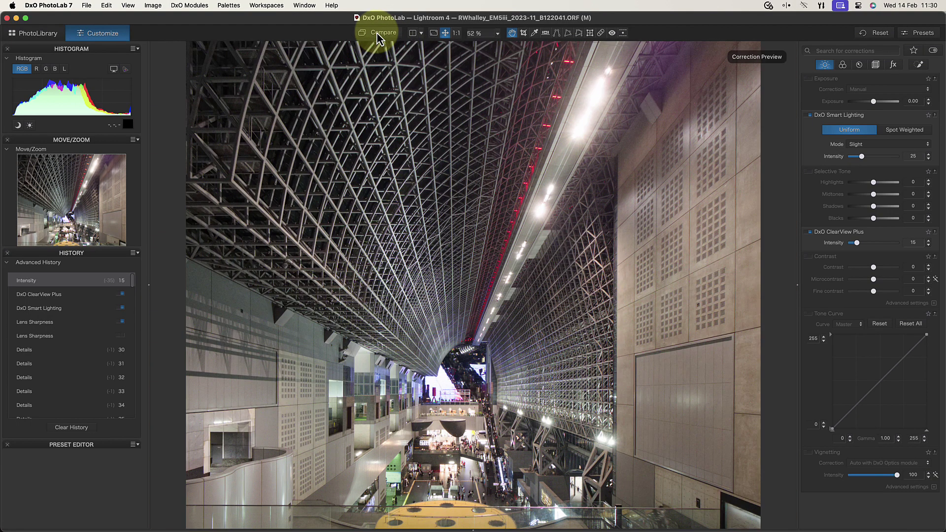
left_click(379, 36)
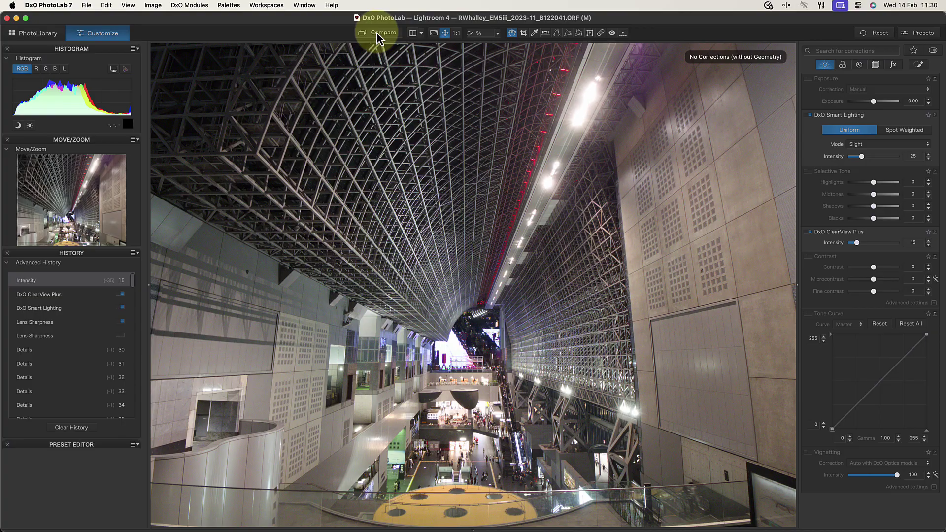
left_click(377, 36)
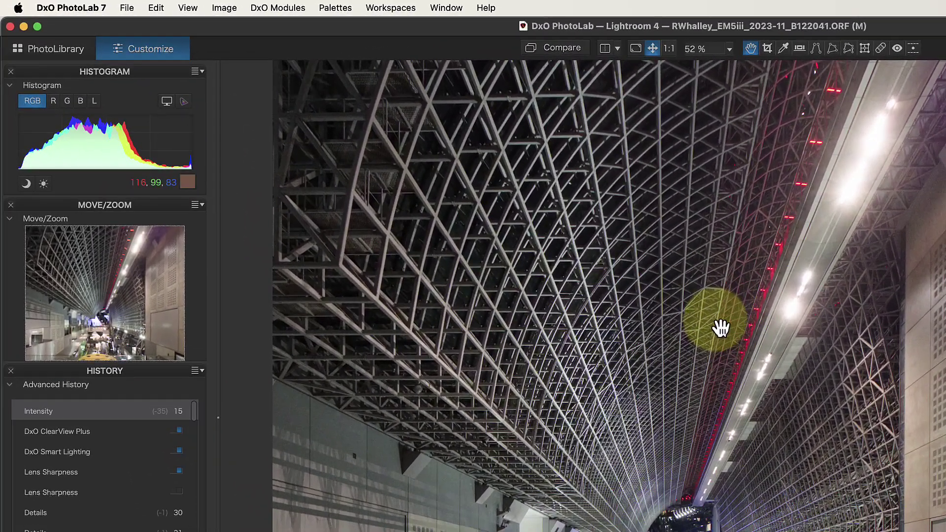
Export to Lightroom with the Action 'Export as DNG (all corrections applied)'
left_click(226, 8)
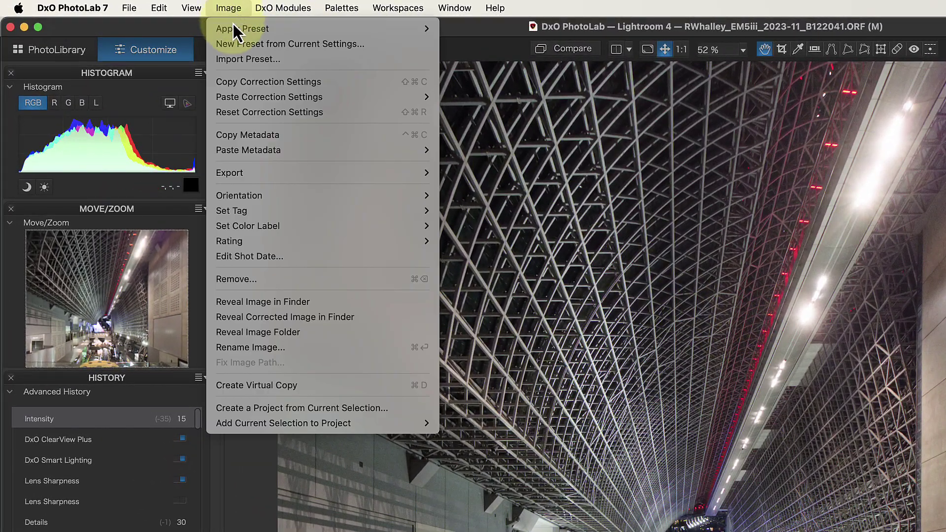
mouse_move(418, 175)
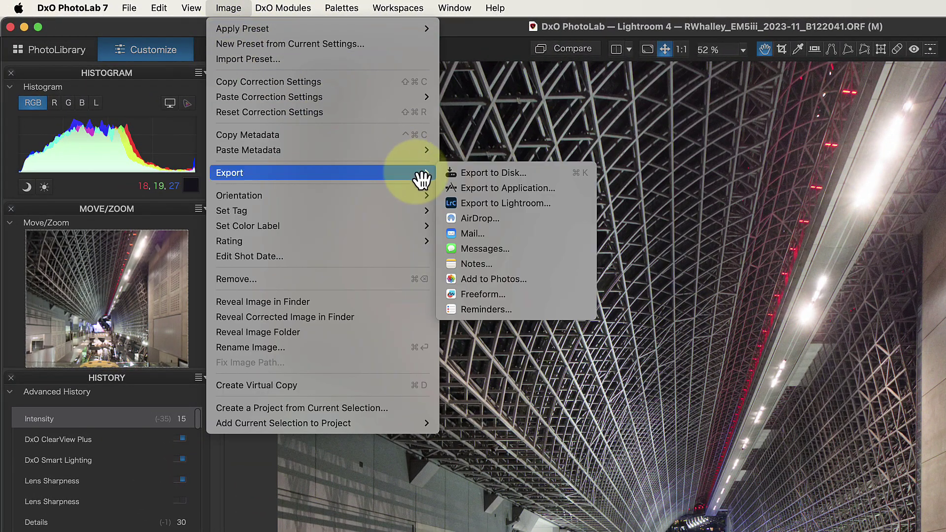
left_click(511, 204)
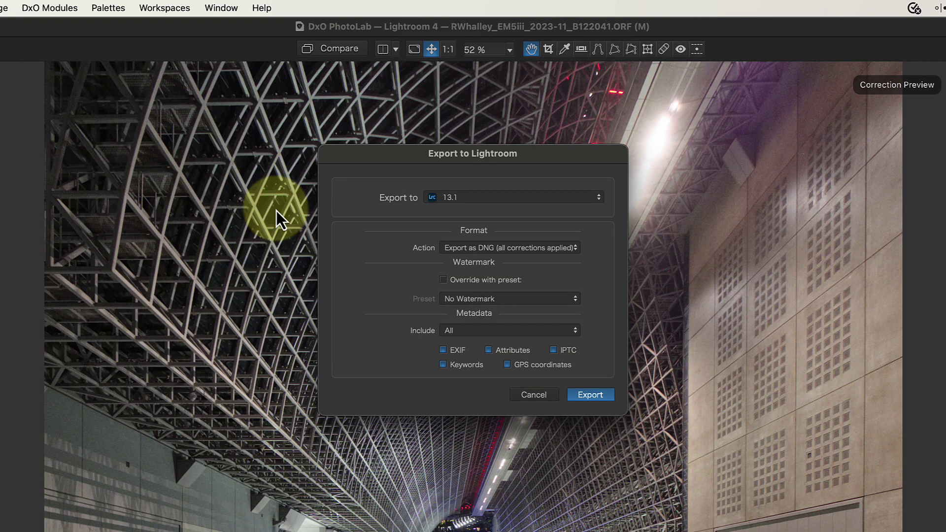
left_click(473, 250)
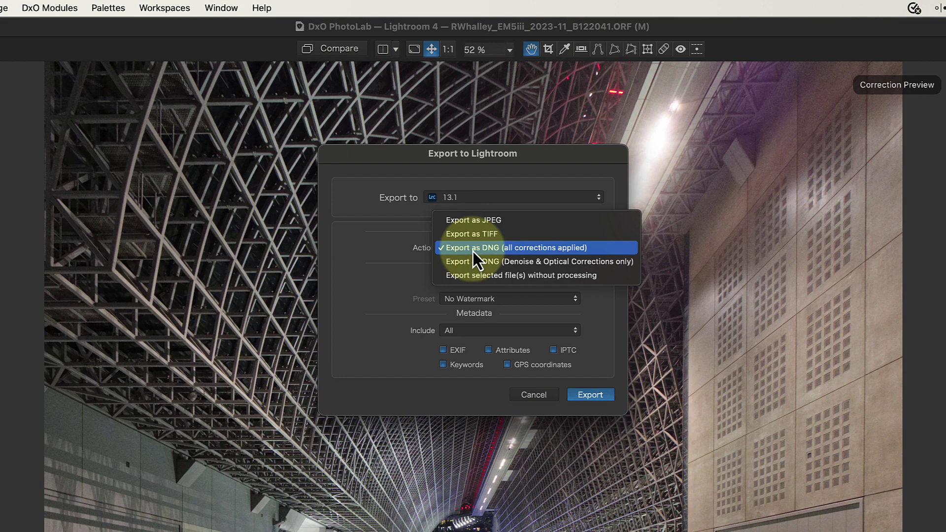
left_click(591, 249)
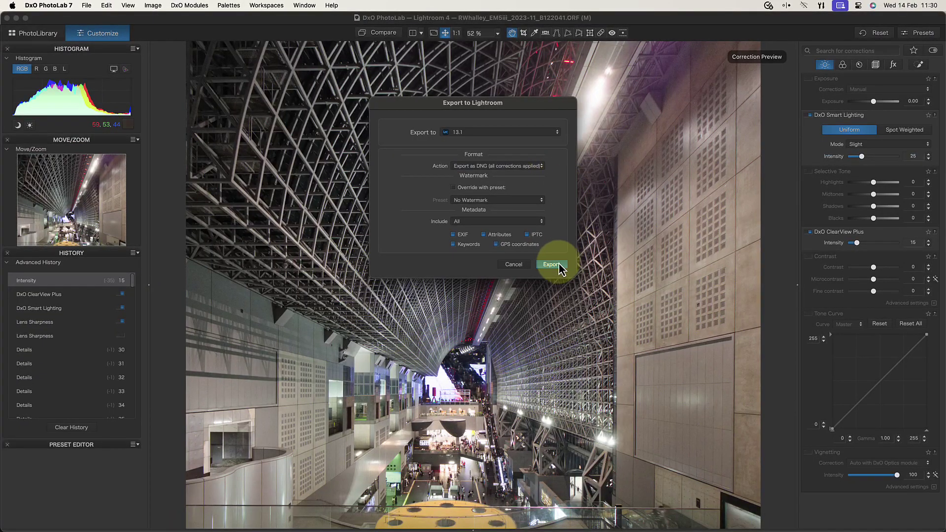
left_click(552, 264)
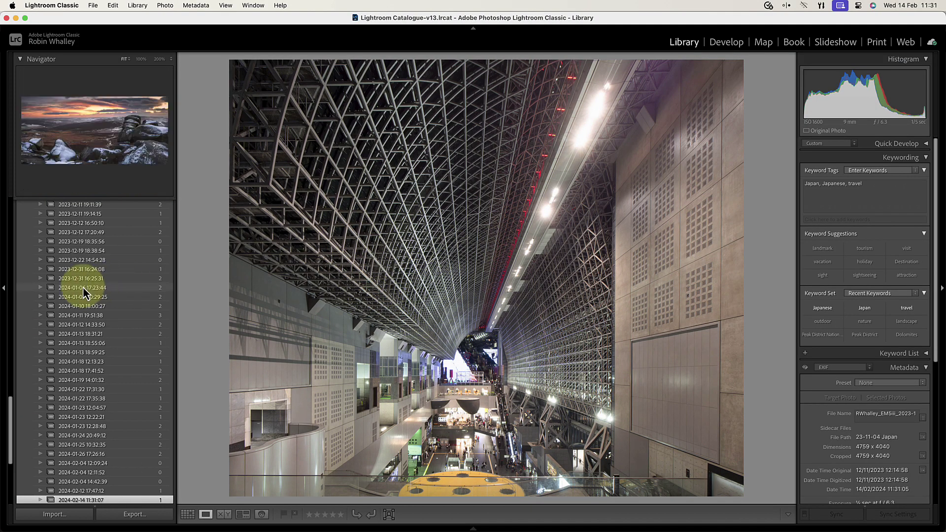
Scroll and pan around the exported DNG to inspect the steel roof lattice detail
scroll(83, 292, "up", 1)
scroll(83, 292, "up", 4)
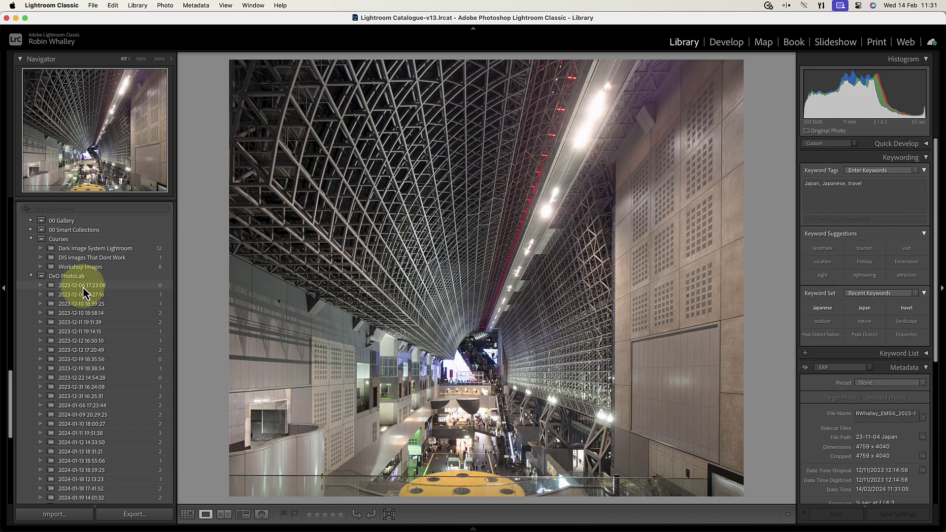
scroll(84, 292, "down", 6)
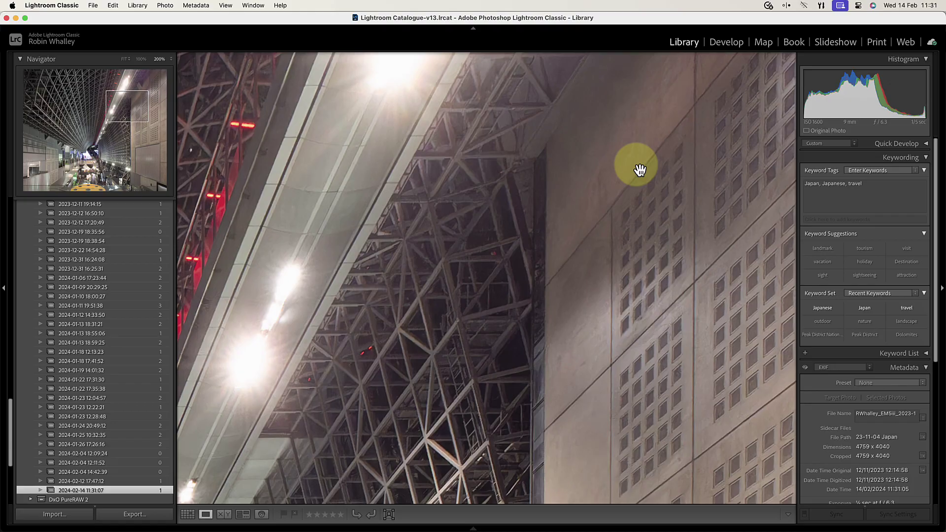
scroll(640, 170, "down", 10)
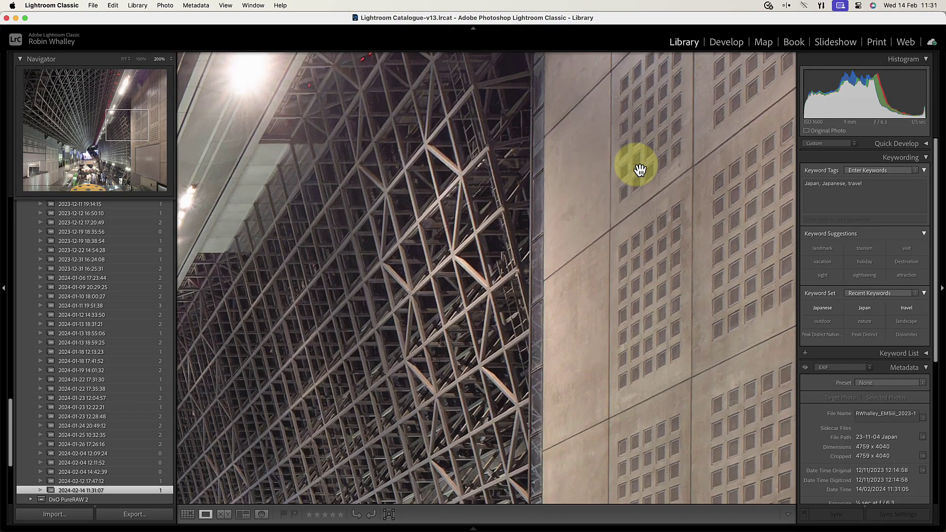
scroll(640, 170, "left", 10)
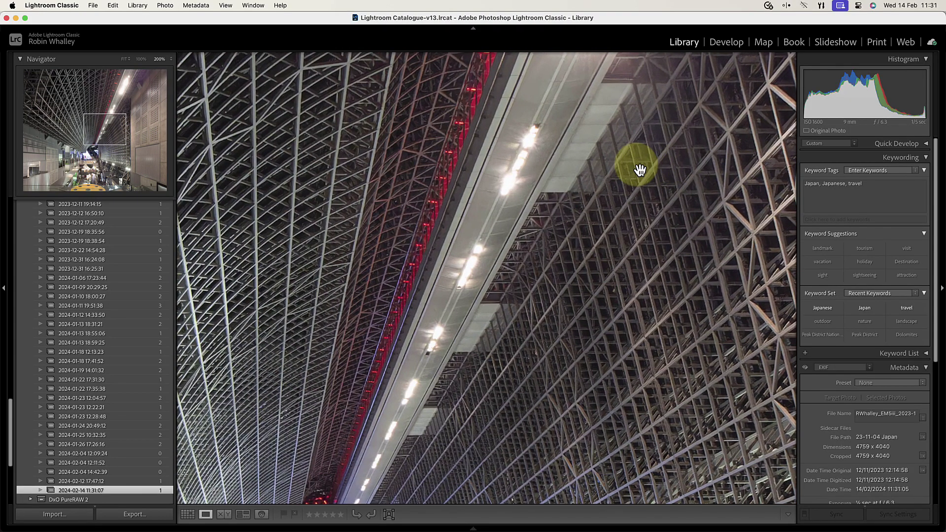